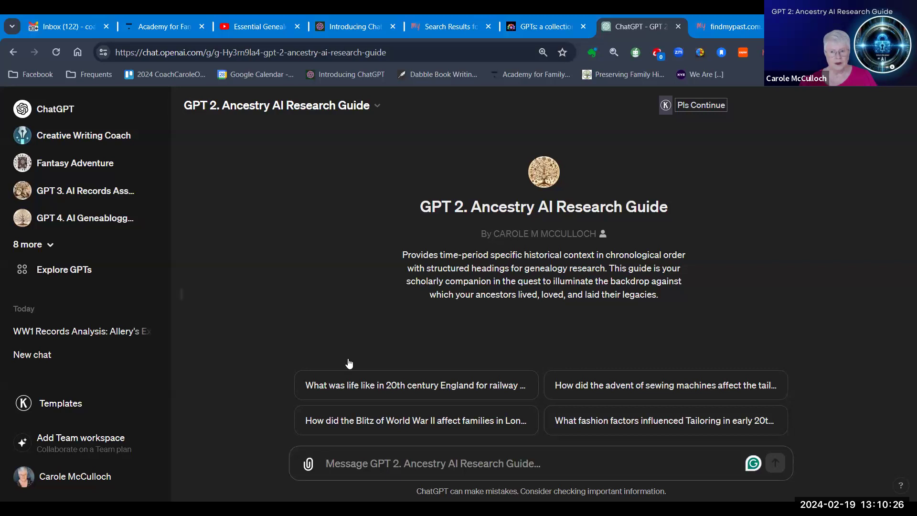
Copy the link to the GPT 2. Ancestry AI Research Guide
left_click(378, 108)
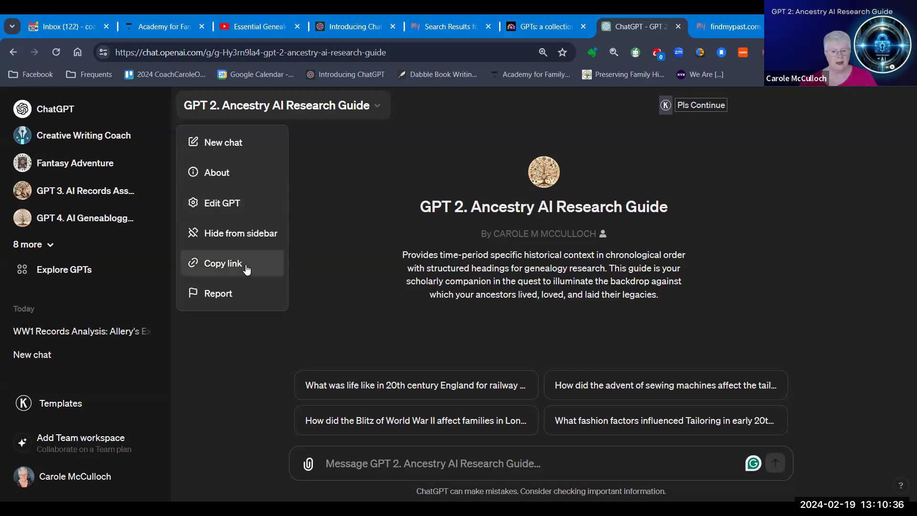
left_click(216, 267)
left_click(419, 113)
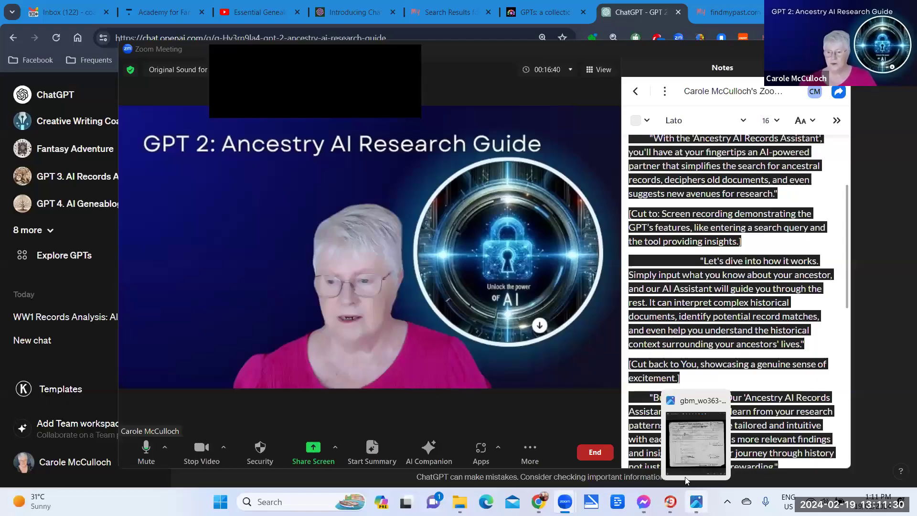
Switch to the image viewer and look through the scanned army service forms, conduct sheets and 1967 probate page
left_click(555, 458)
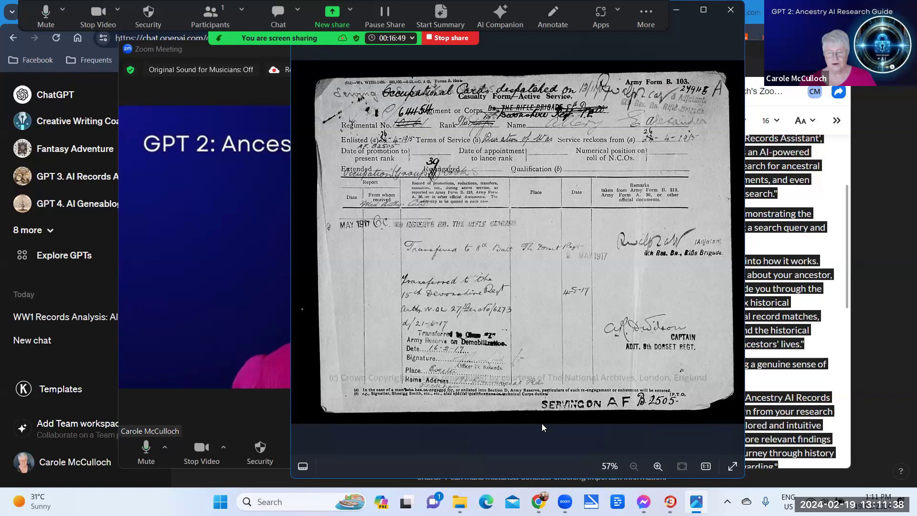
mouse_move(730, 251)
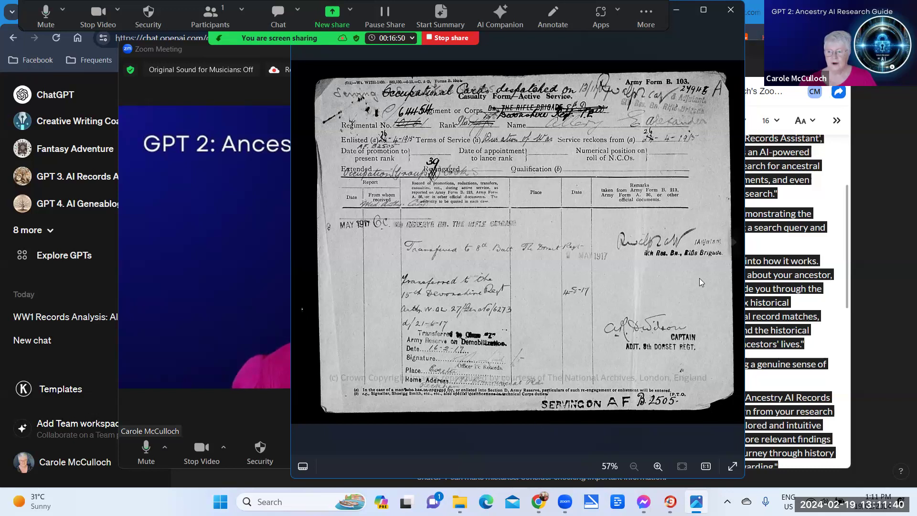
left_click(733, 243)
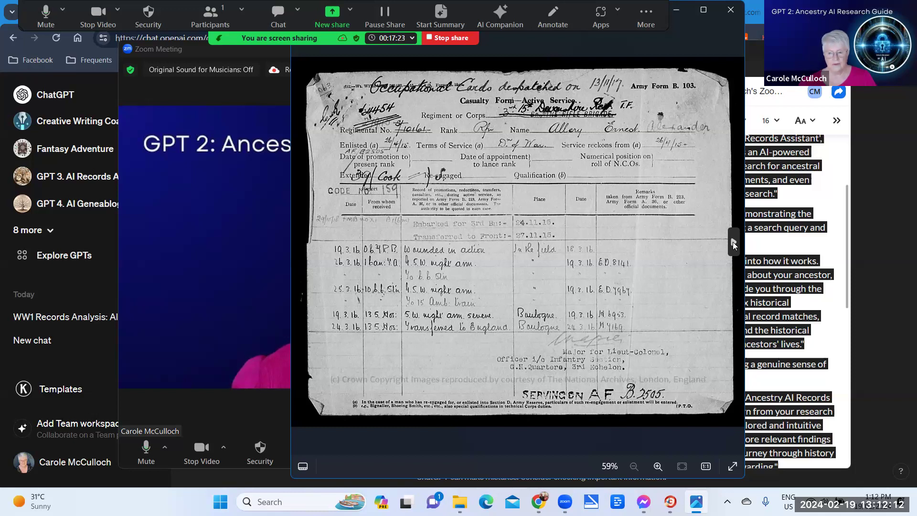
left_click(733, 244)
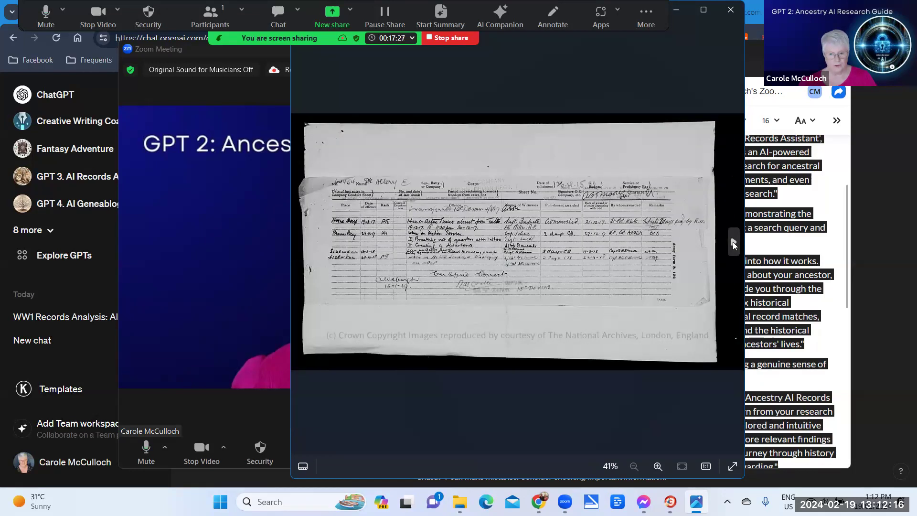
left_click(734, 244)
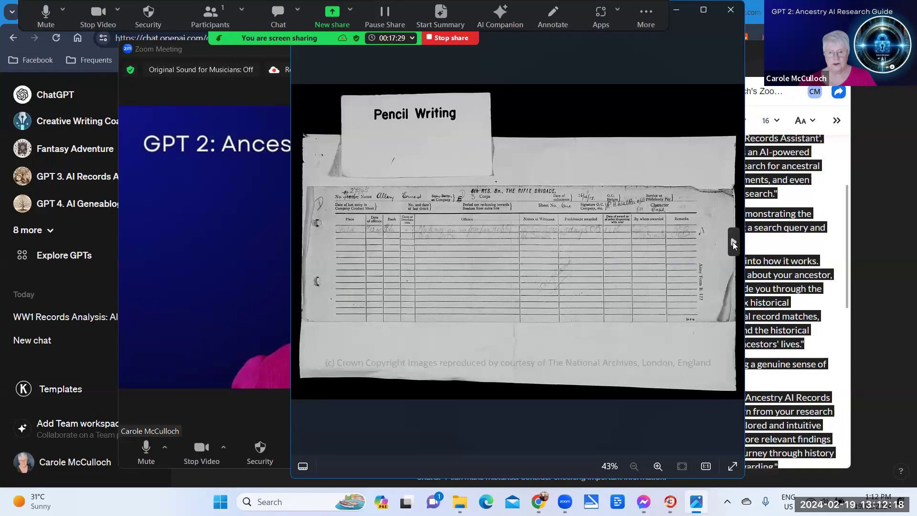
left_click(734, 244)
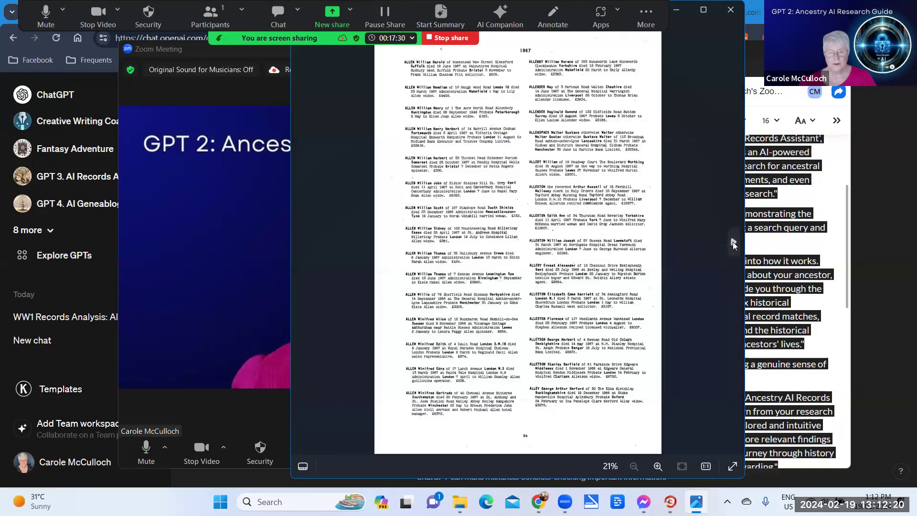
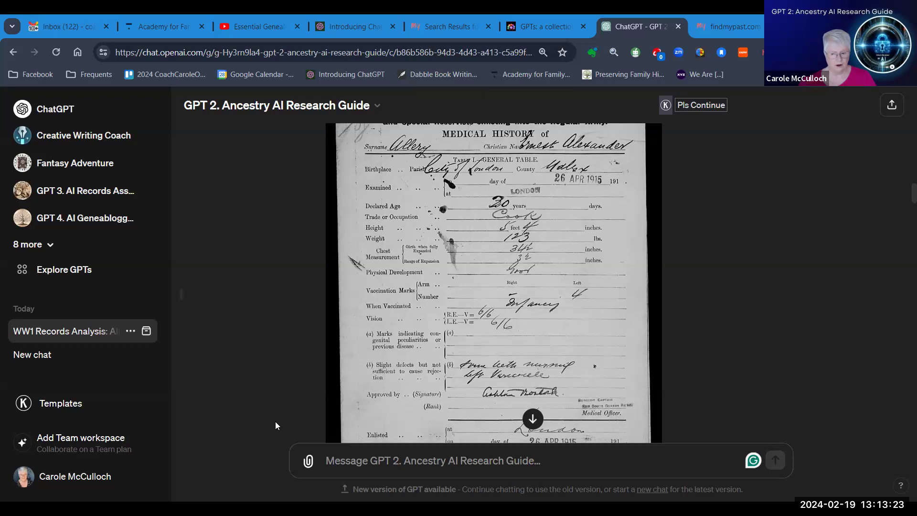
Review the uploaded war record images in the WW1 records chat and highlight the prompt's service details and request for a narrative
scroll(485, 316, "down", 5)
scroll(484, 316, "down", 5)
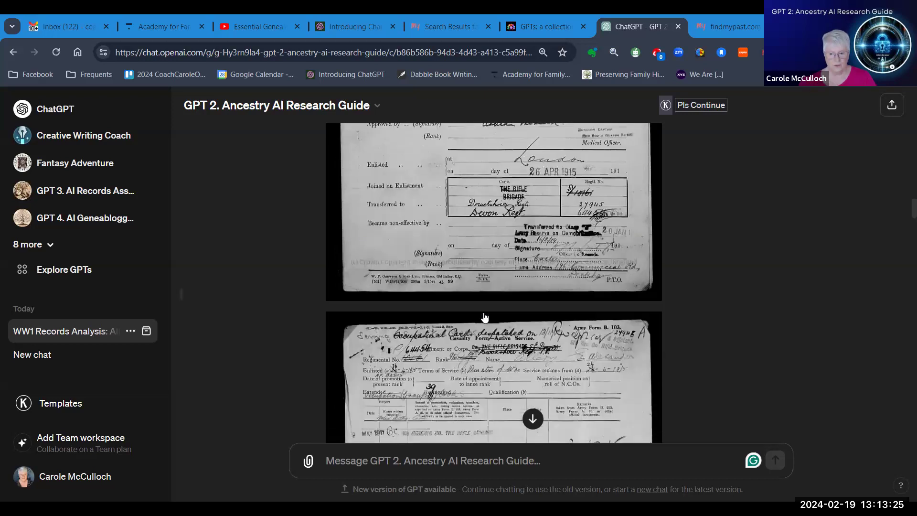
scroll(484, 317, "down", 9)
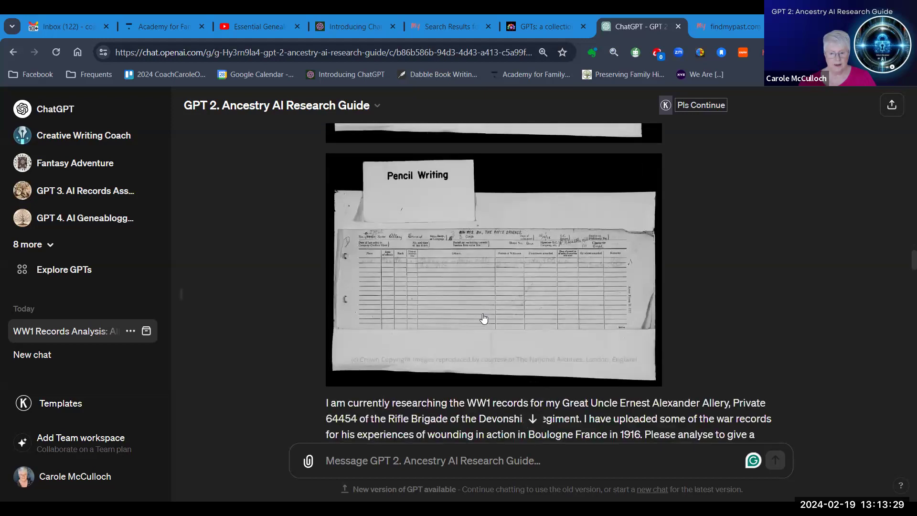
scroll(484, 319, "down", 1)
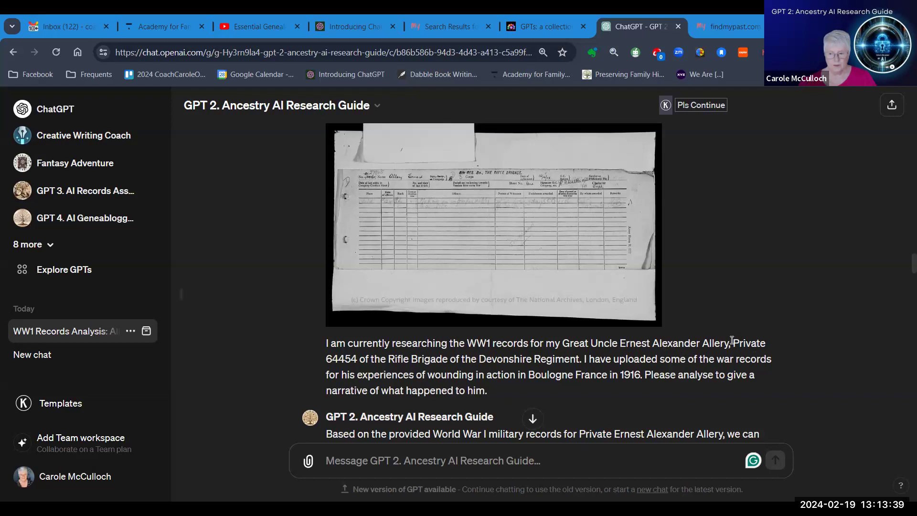
left_click_drag(733, 343, 687, 355)
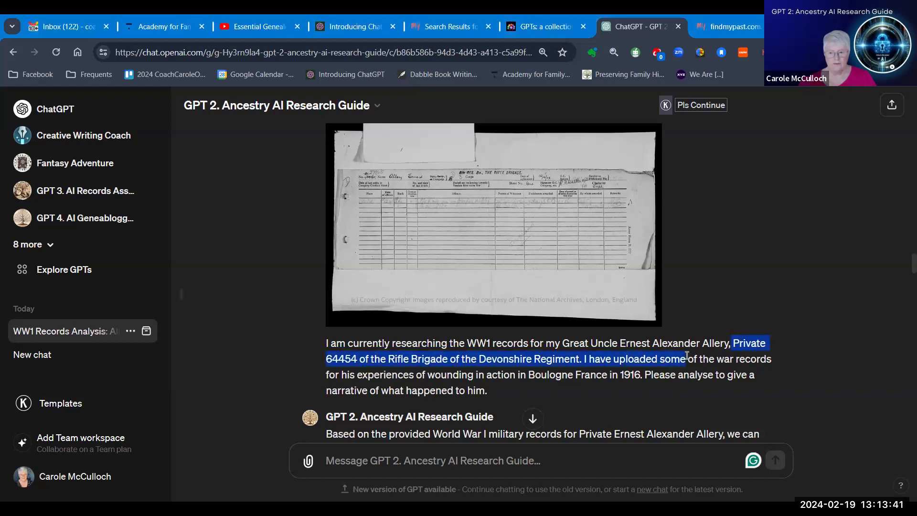
left_click_drag(685, 362, 685, 373)
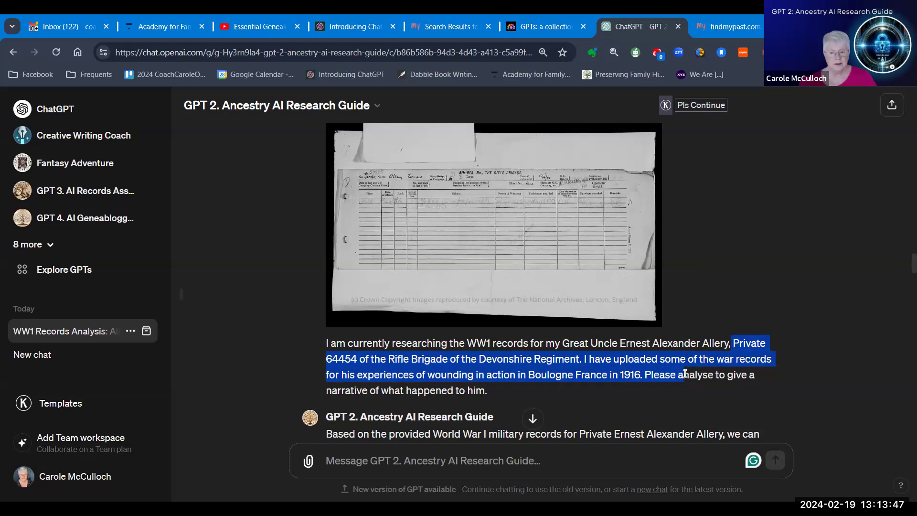
left_click_drag(685, 374, 696, 390)
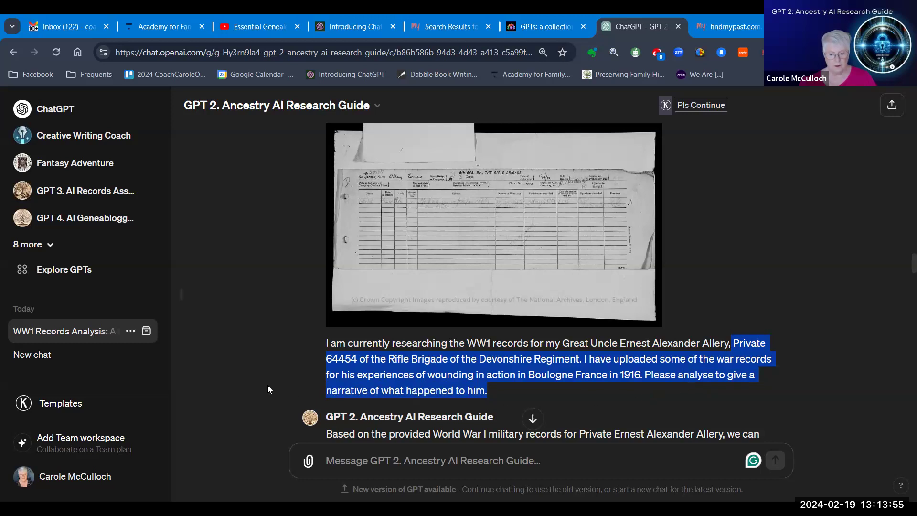
Read the beginning of the GPT's chronological account and highlight the Enlistment and Service section
scroll(401, 411, "down", 3)
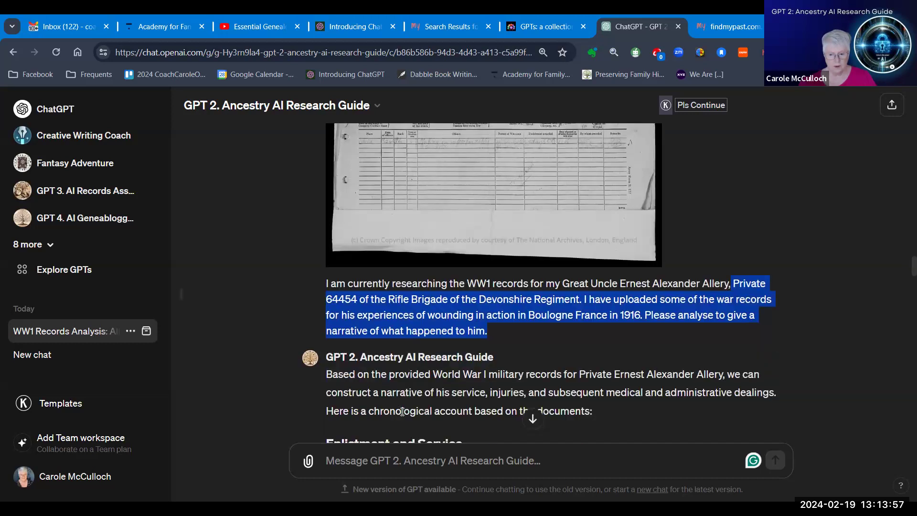
scroll(402, 411, "down", 3)
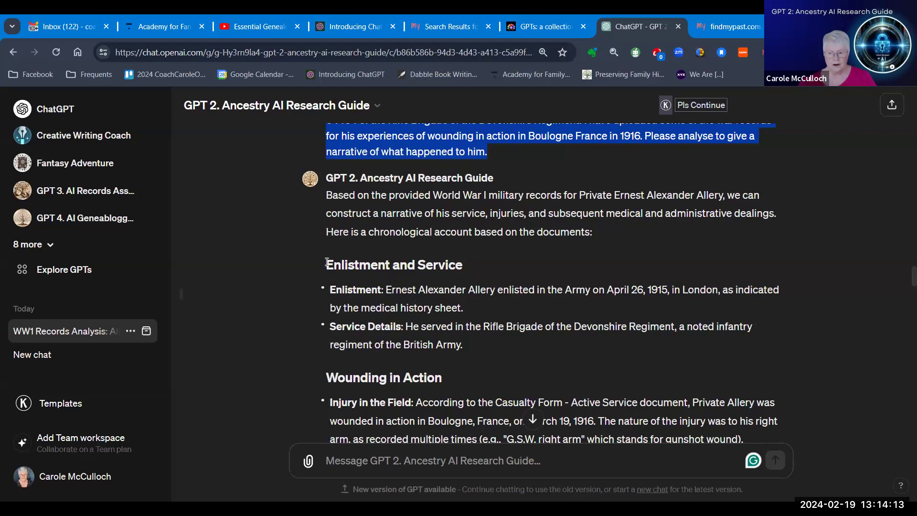
left_click_drag(327, 262, 514, 351)
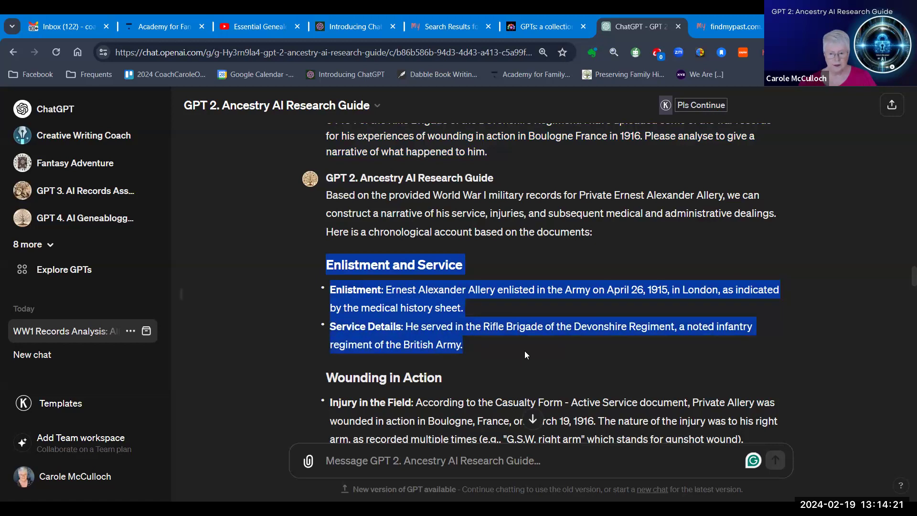
left_click_drag(525, 351, 523, 363)
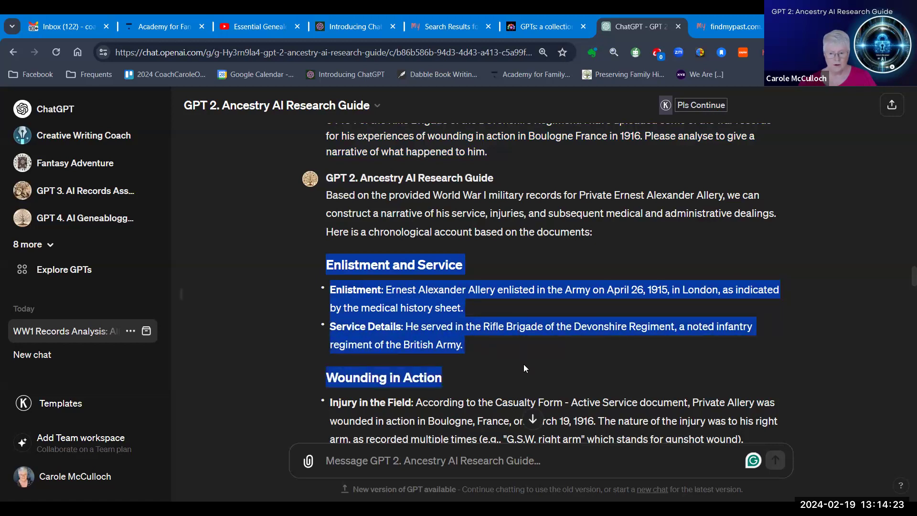
scroll(523, 368, "down", 3)
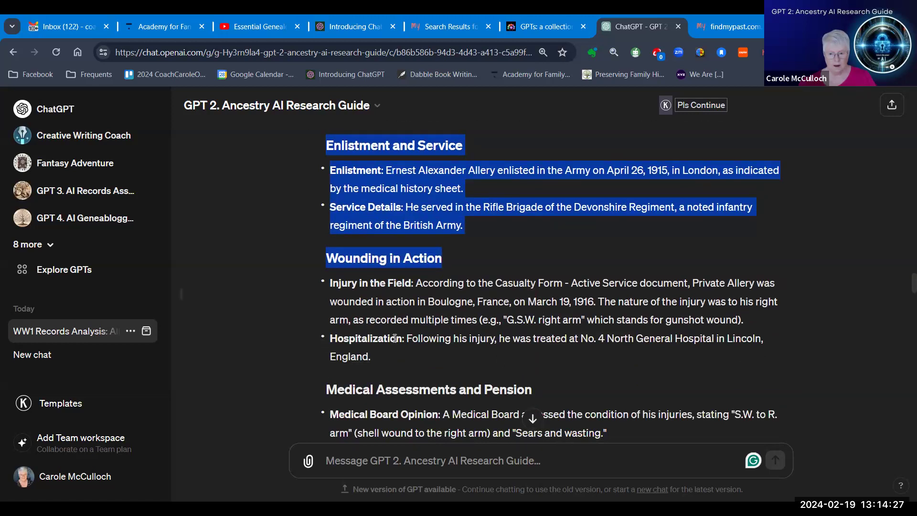
Examine the Wounding in Action section, highlighting the place and date of the injury and the words "gunshot wound"
left_click(431, 303)
left_click_drag(420, 304, 593, 303)
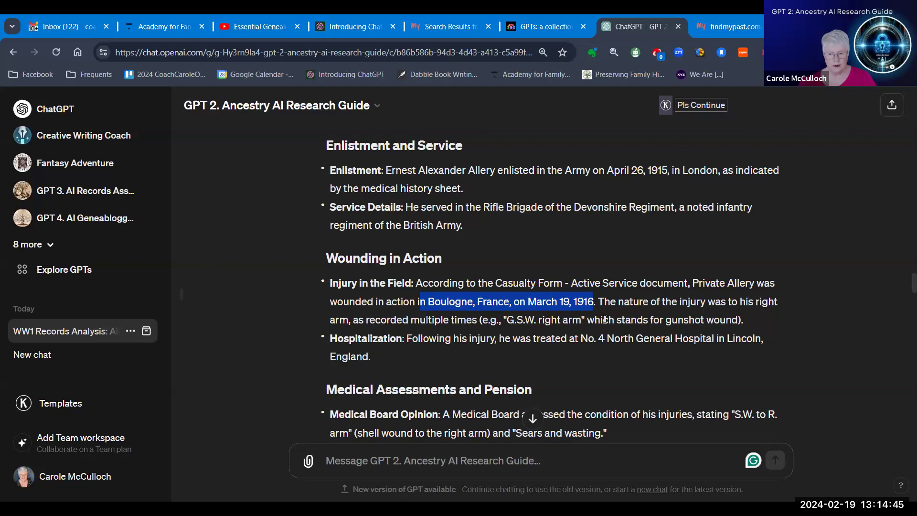
left_click_drag(665, 319, 779, 324)
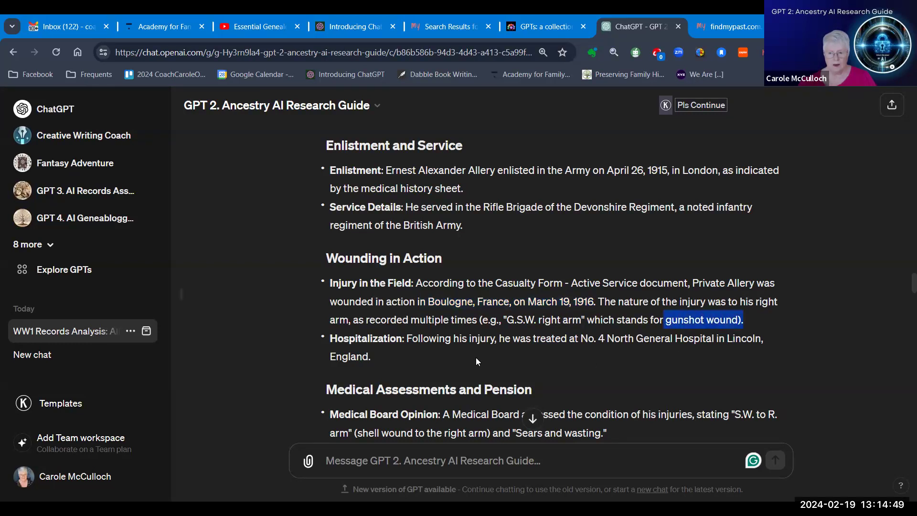
scroll(436, 339, "down", 1)
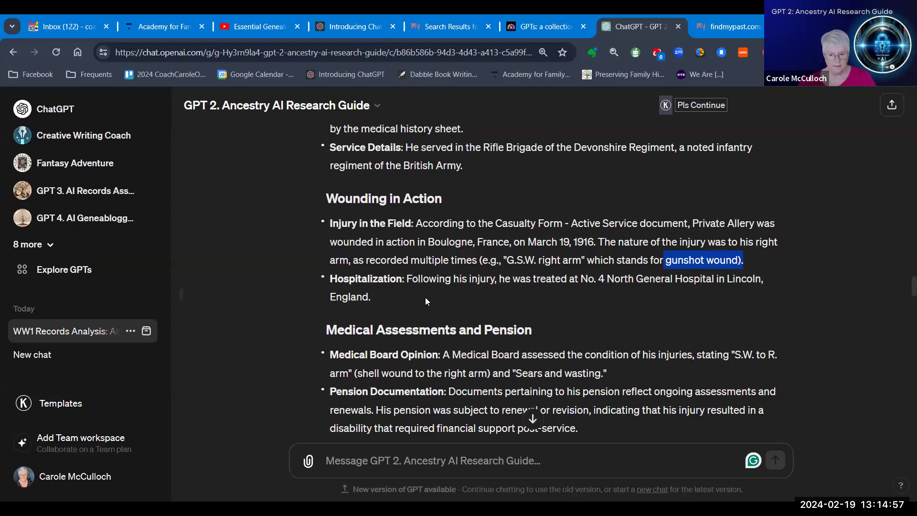
scroll(425, 298, "down", 1)
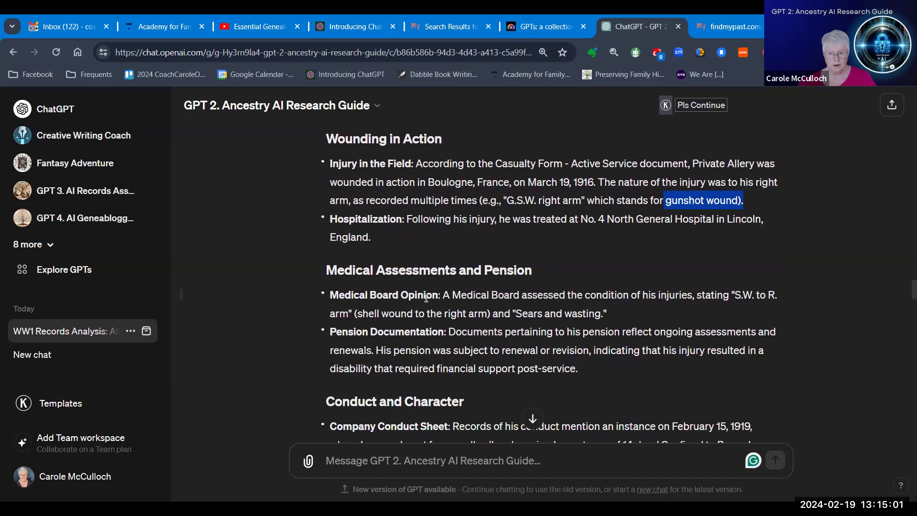
Examine the conduct, post-war and personal sections, highlighting the roll call punishment, the demobilization date and the pre-war occupation
scroll(427, 299, "down", 3)
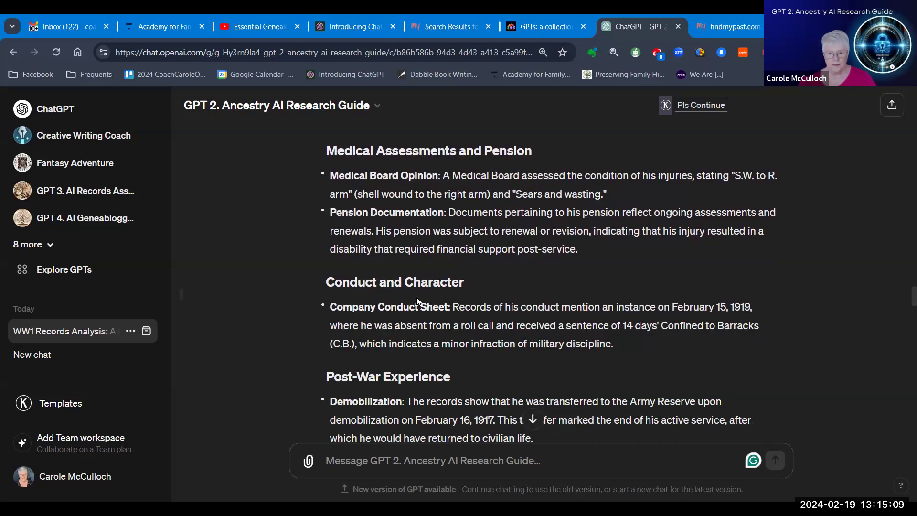
left_click_drag(424, 324, 760, 331)
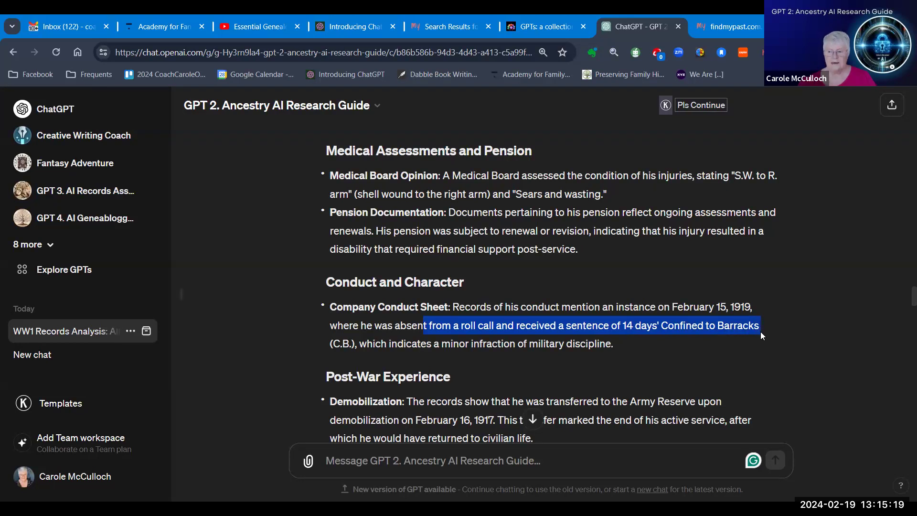
scroll(336, 348, "down", 1)
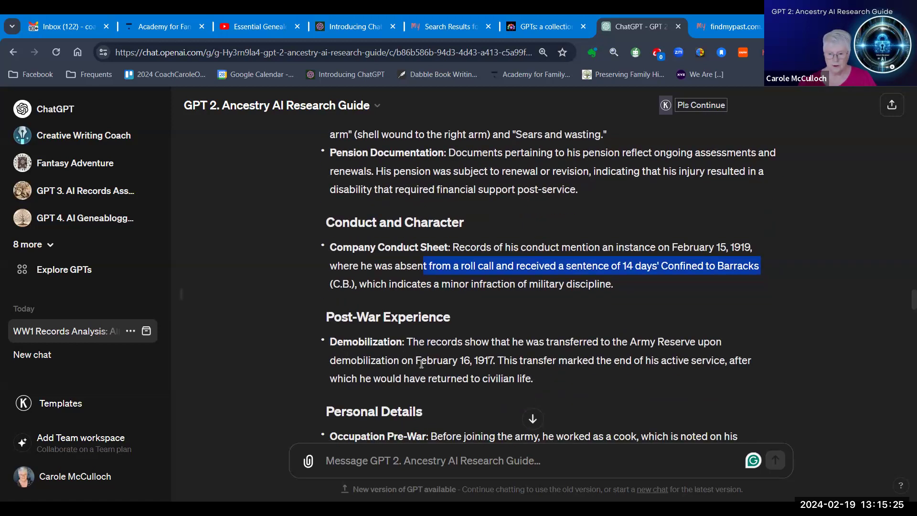
left_click_drag(416, 362, 515, 365)
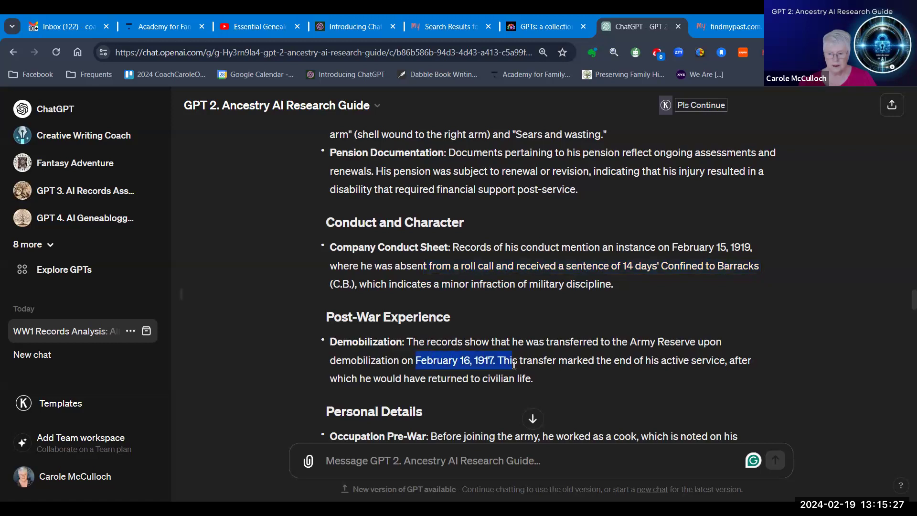
scroll(529, 327, "down", 3)
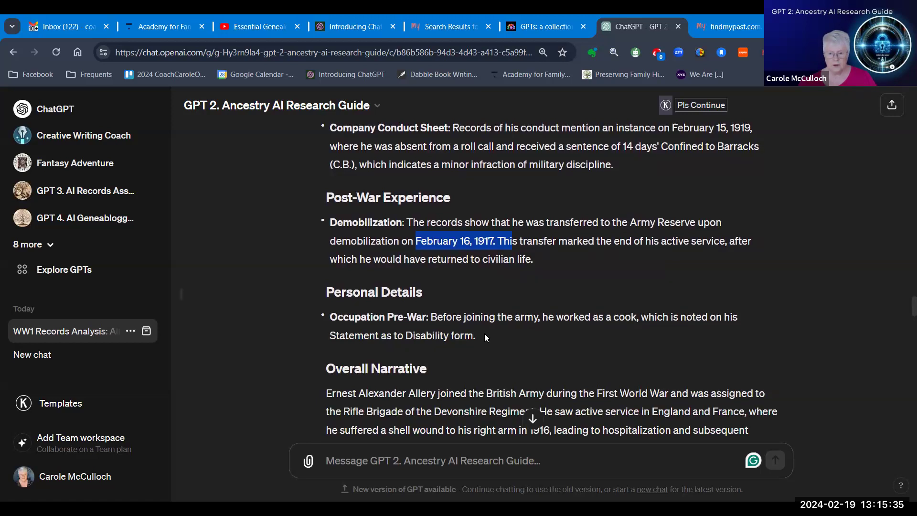
left_click_drag(534, 316, 656, 338)
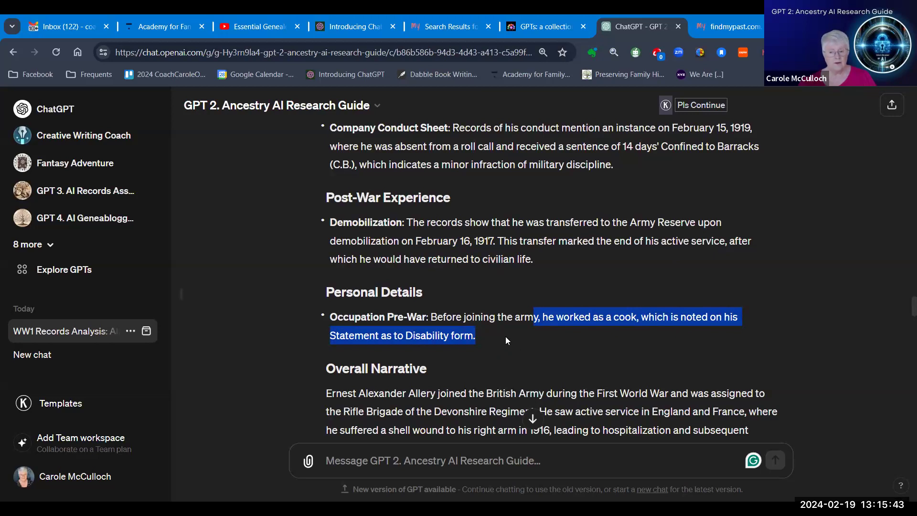
Read the Overall Narrative and highlight its closing sentences about the injury's long-term impact and details missing from the military records
scroll(498, 333, "down", 1)
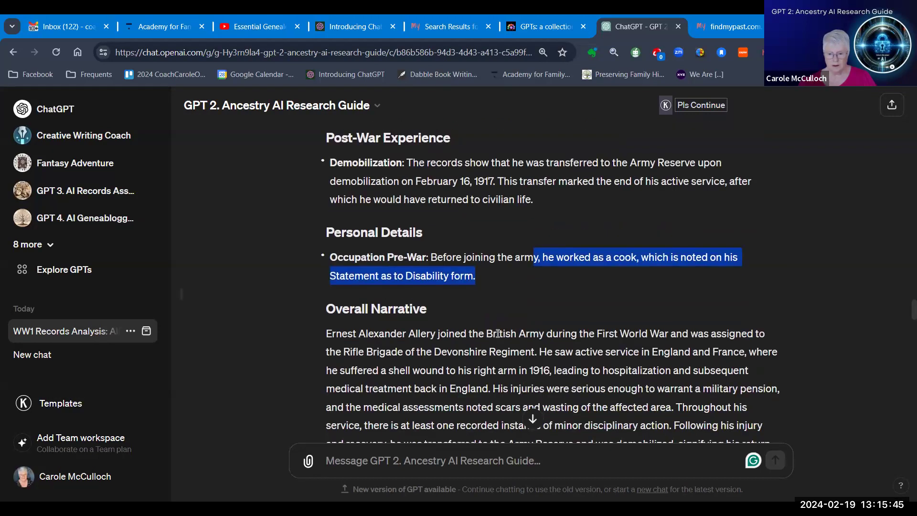
scroll(498, 333, "down", 2)
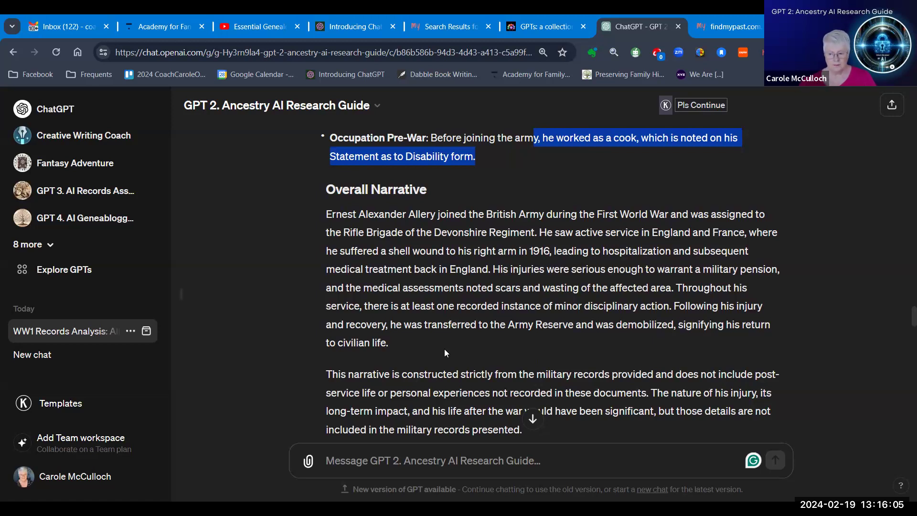
scroll(444, 352, "down", 1)
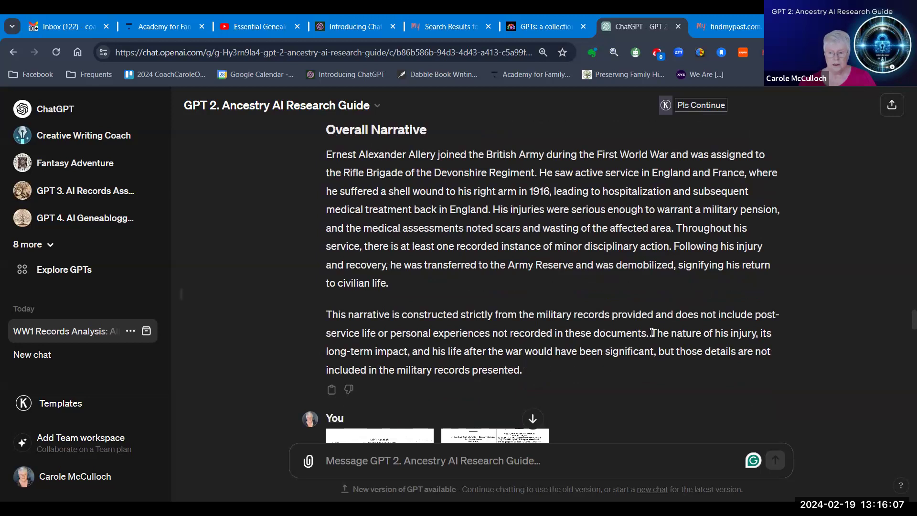
left_click_drag(653, 332, 672, 370)
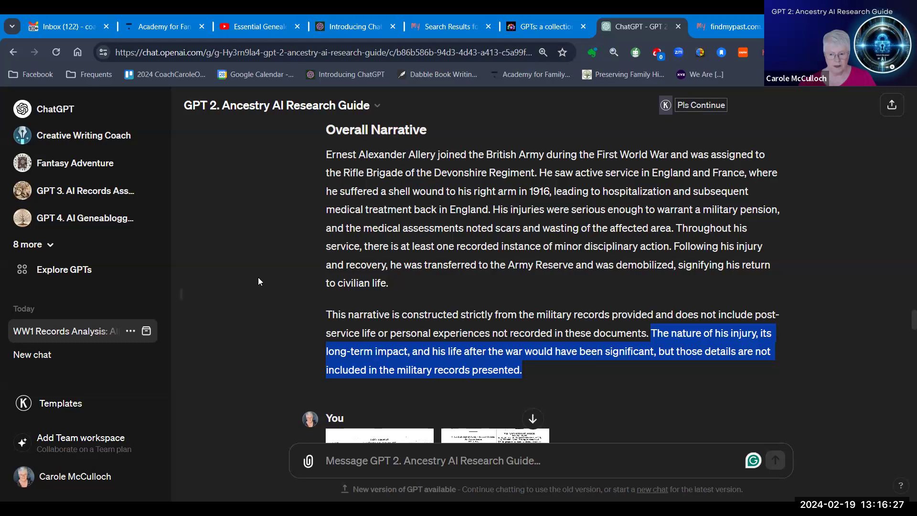
scroll(259, 279, "down", 4)
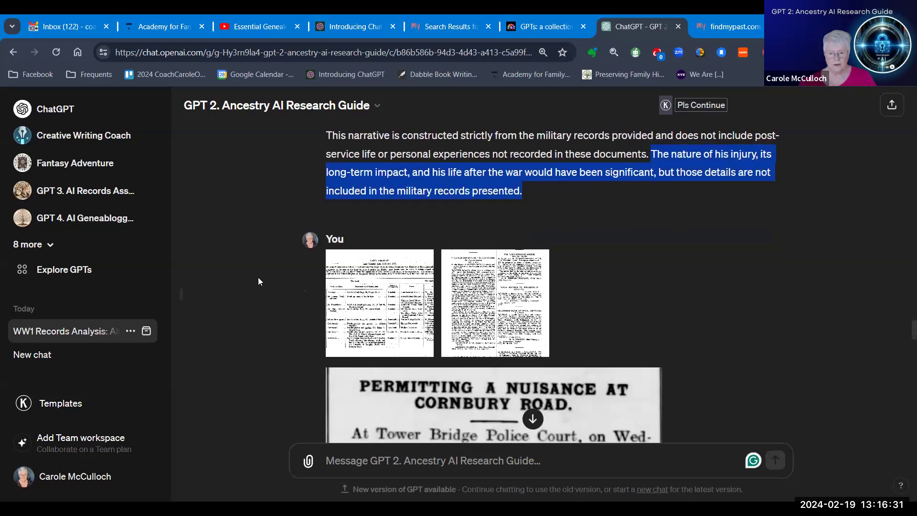
Look through the further uploaded later-life documents and highlight the prompt requesting a snapshot narrative of the ancestor's life after WW1
scroll(258, 282, "down", 3)
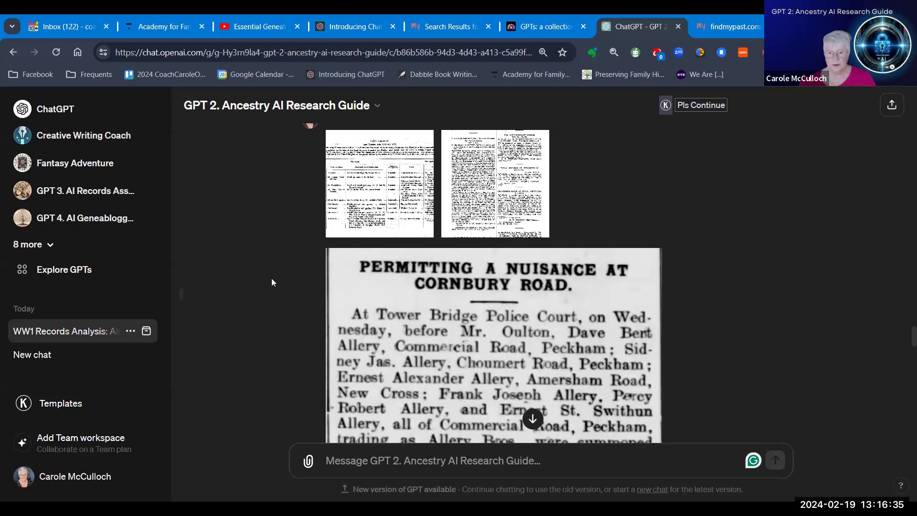
scroll(298, 273, "down", 3)
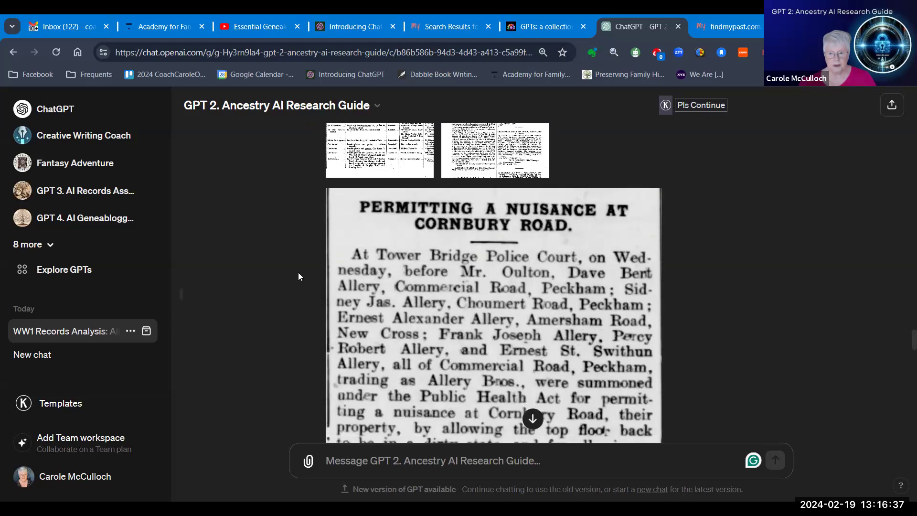
scroll(298, 273, "down", 6)
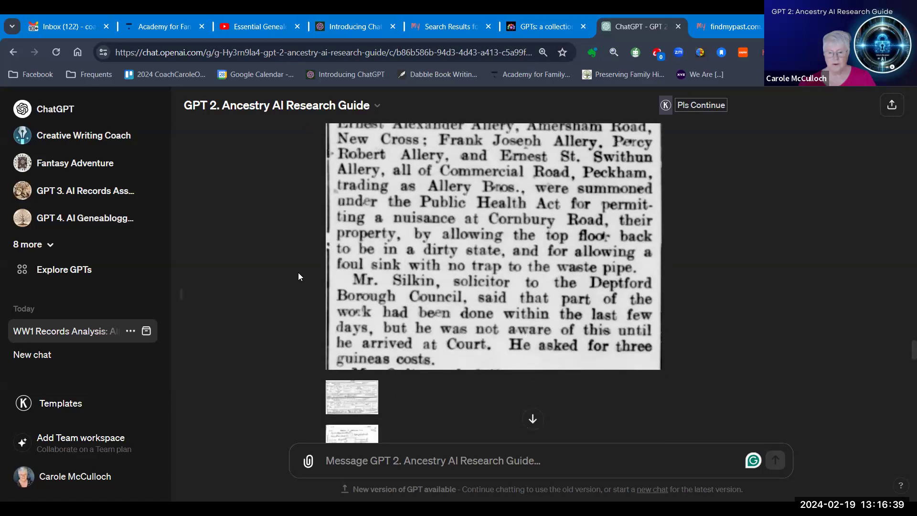
scroll(298, 274, "down", 4)
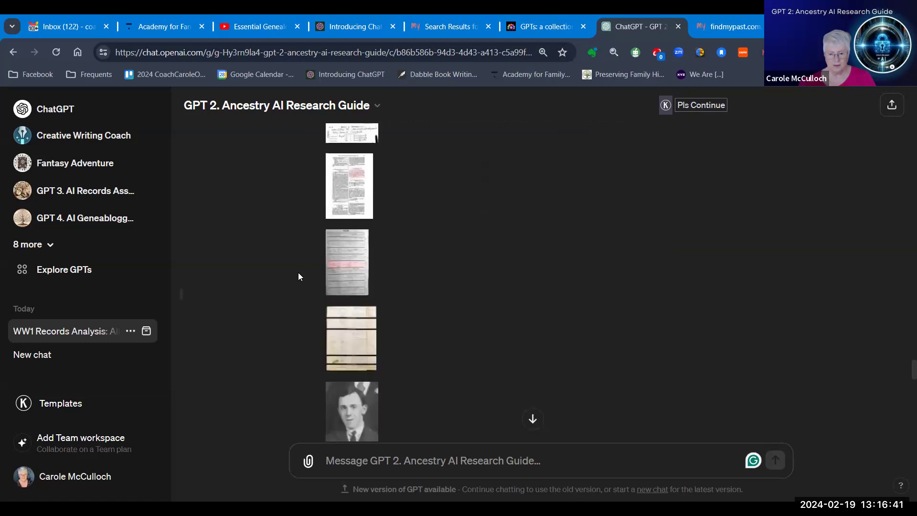
scroll(298, 277, "down", 6)
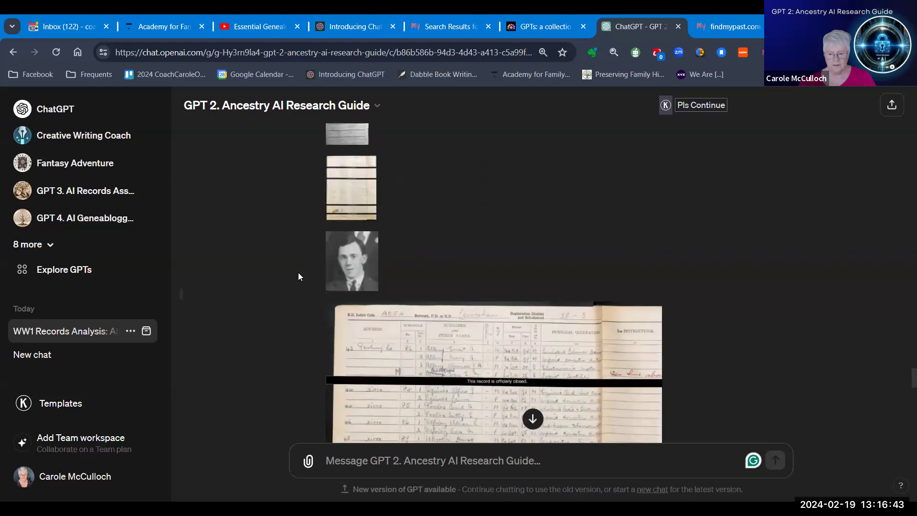
scroll(299, 277, "down", 5)
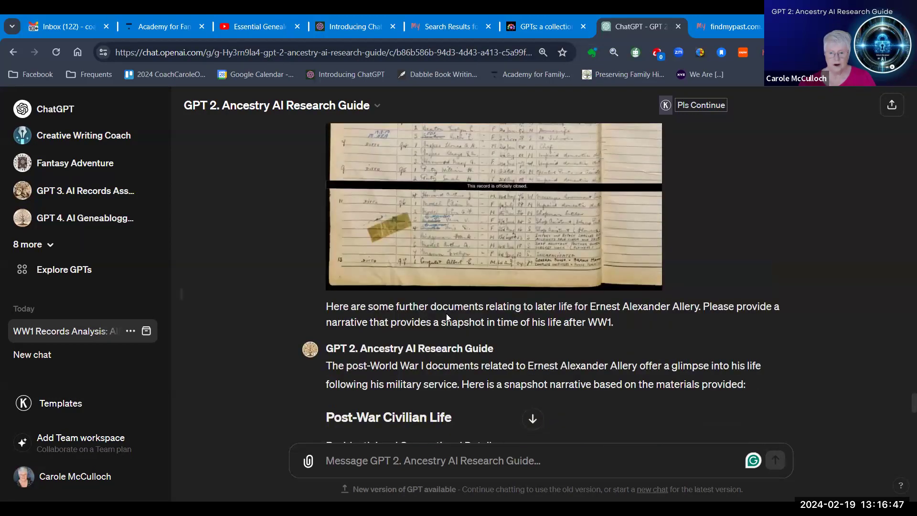
left_click_drag(448, 306, 638, 321)
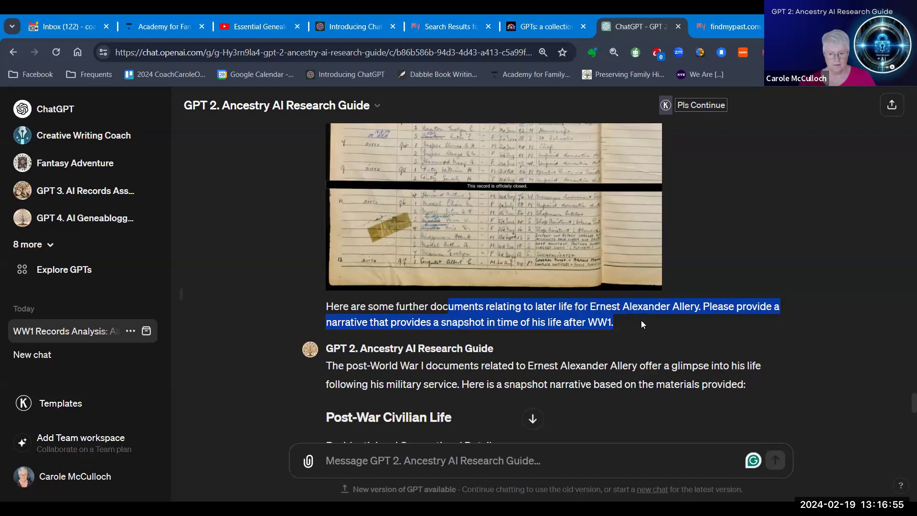
Read the GPT's Post-War Civilian Life section, highlighting its heading and the Land and Property and Public Health Incident labels
scroll(250, 306, "down", 3)
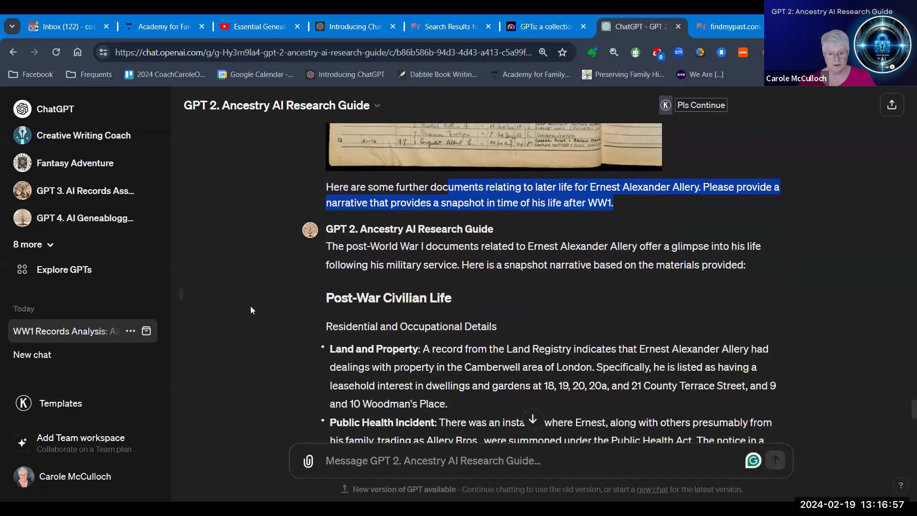
left_click_drag(327, 297, 486, 306)
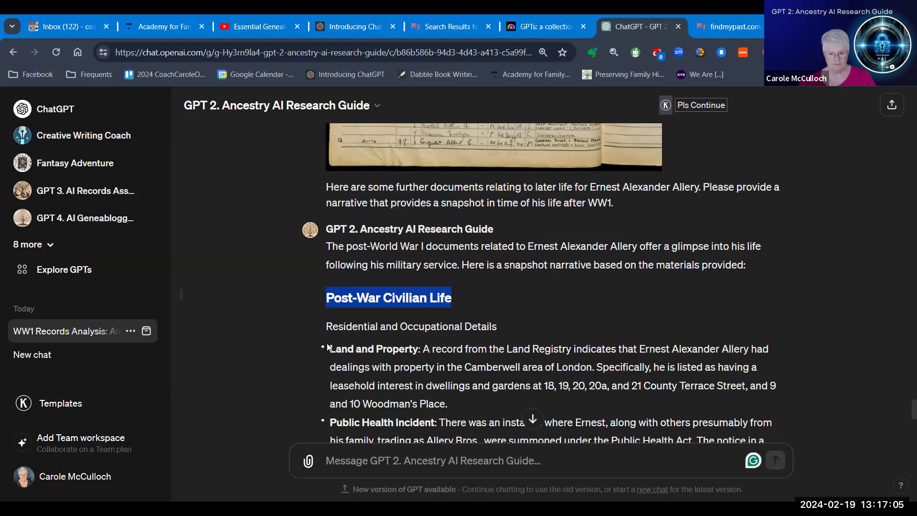
left_click_drag(331, 347, 429, 357)
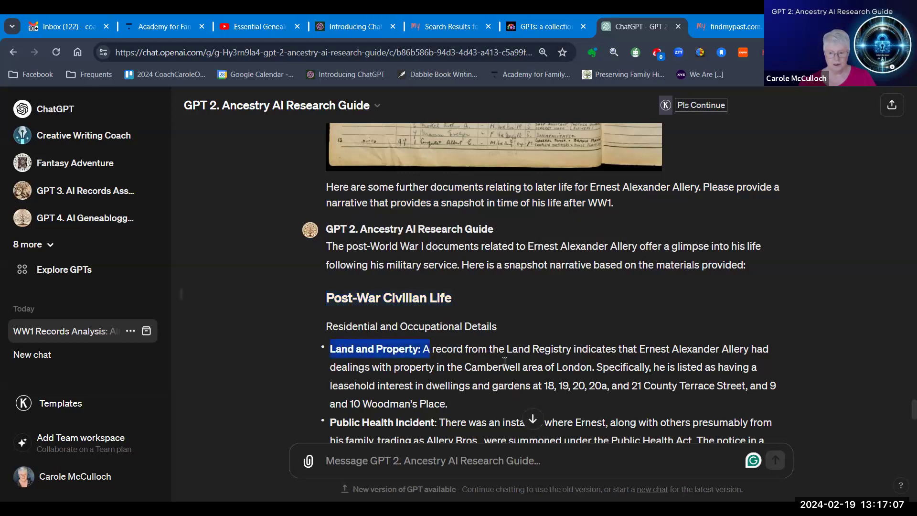
scroll(505, 361, "down", 2)
scroll(505, 361, "down", 1)
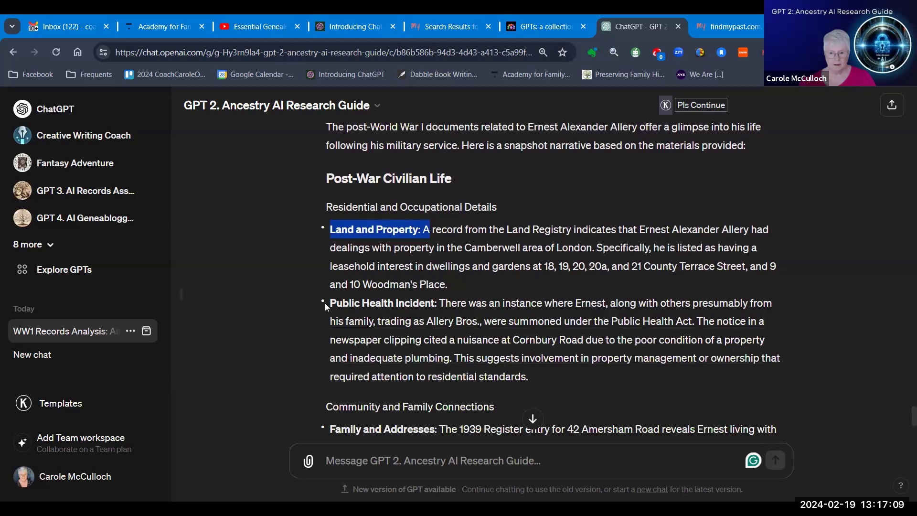
left_click_drag(329, 304, 435, 306)
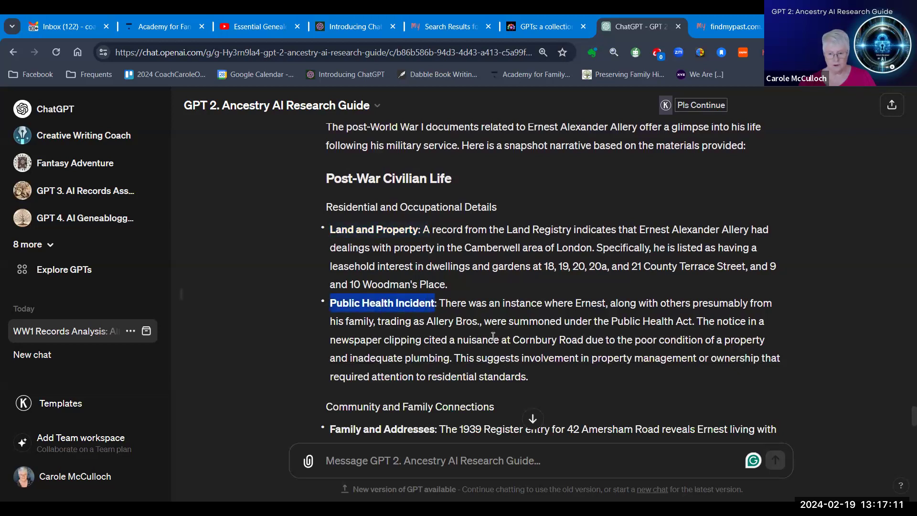
Highlight the whole Community and Family Connections section, including the Family and Addresses entry about the 1939 Register and occupation
scroll(495, 337, "down", 3)
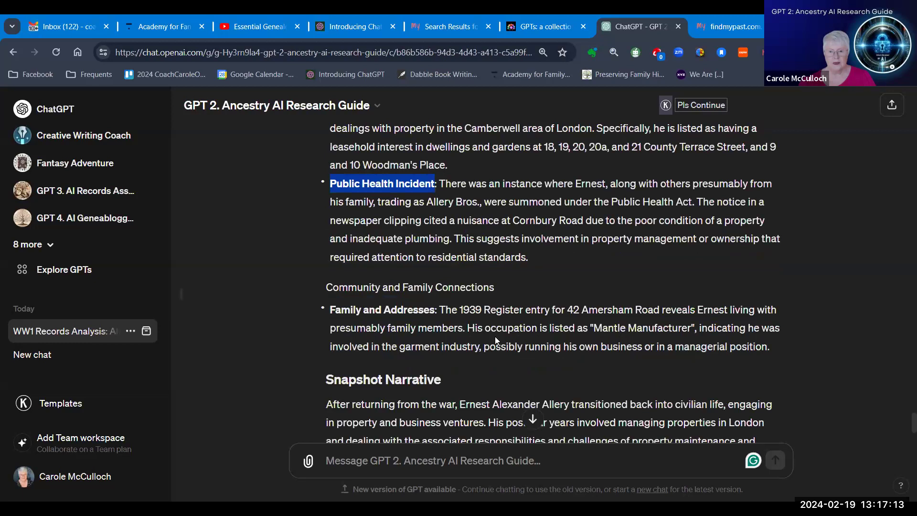
left_click(344, 287)
left_click_drag(345, 287, 509, 342)
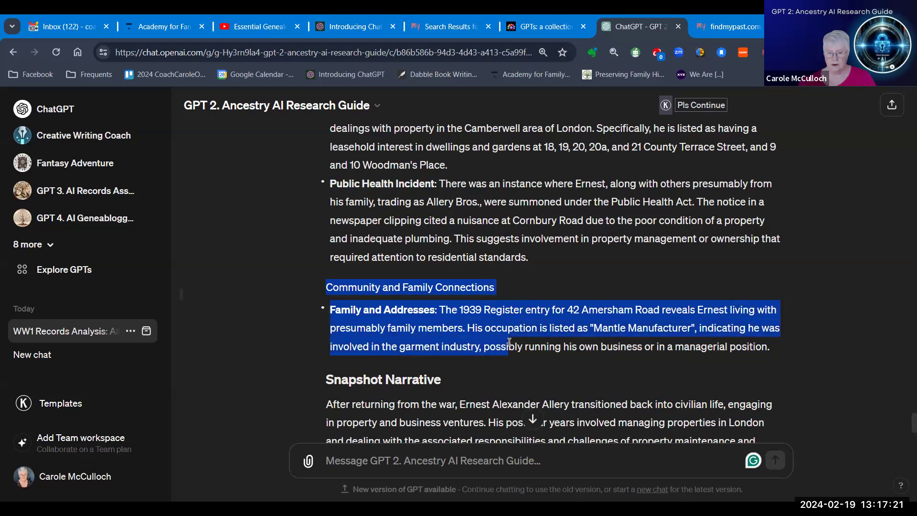
left_click_drag(509, 342, 775, 355)
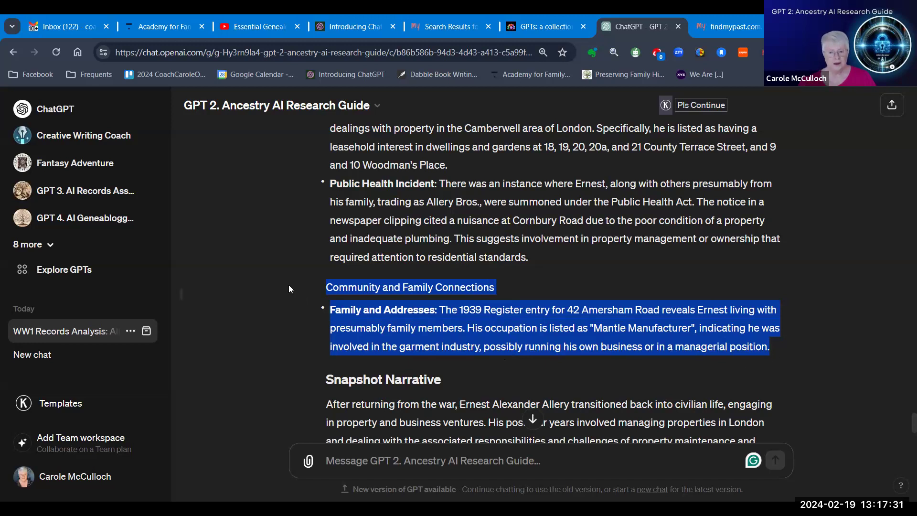
Read the Snapshot Narrative and highlight the opening words about the ancestor's transition back into civilian life
scroll(289, 285, "down", 3)
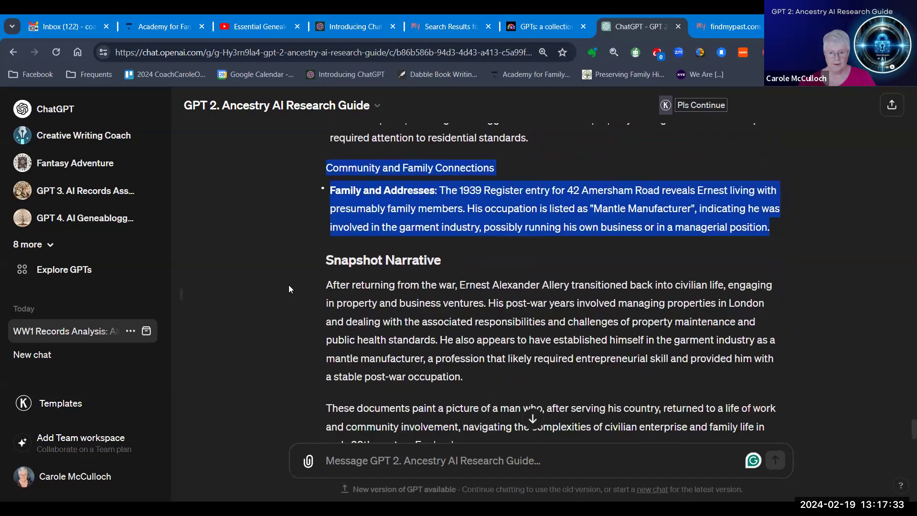
scroll(289, 284, "down", 1)
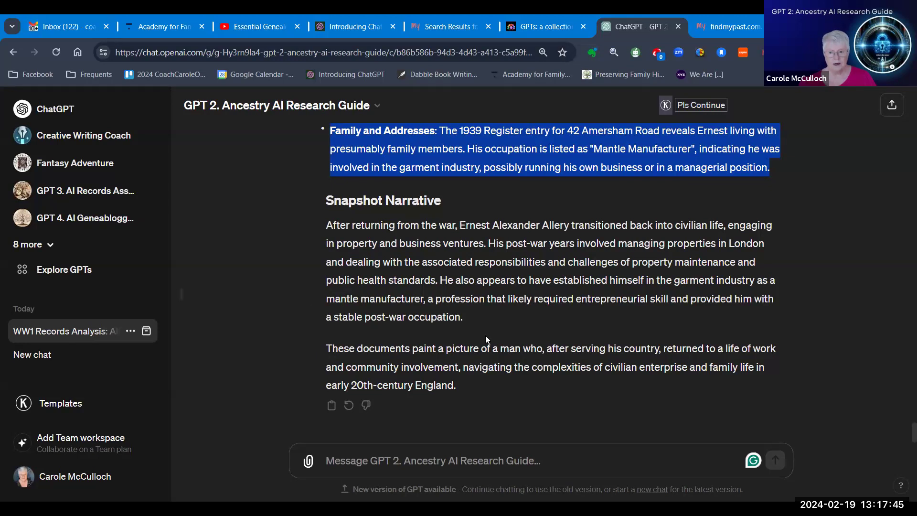
left_click_drag(460, 225, 718, 231)
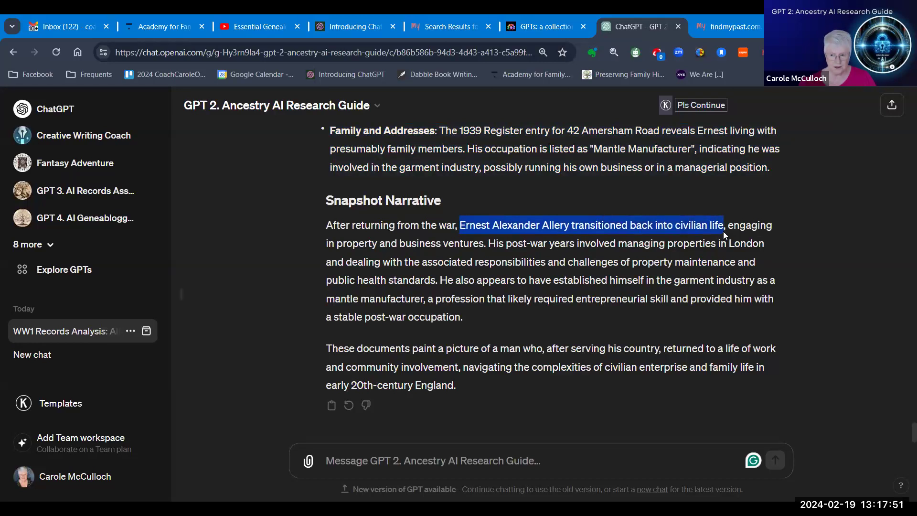